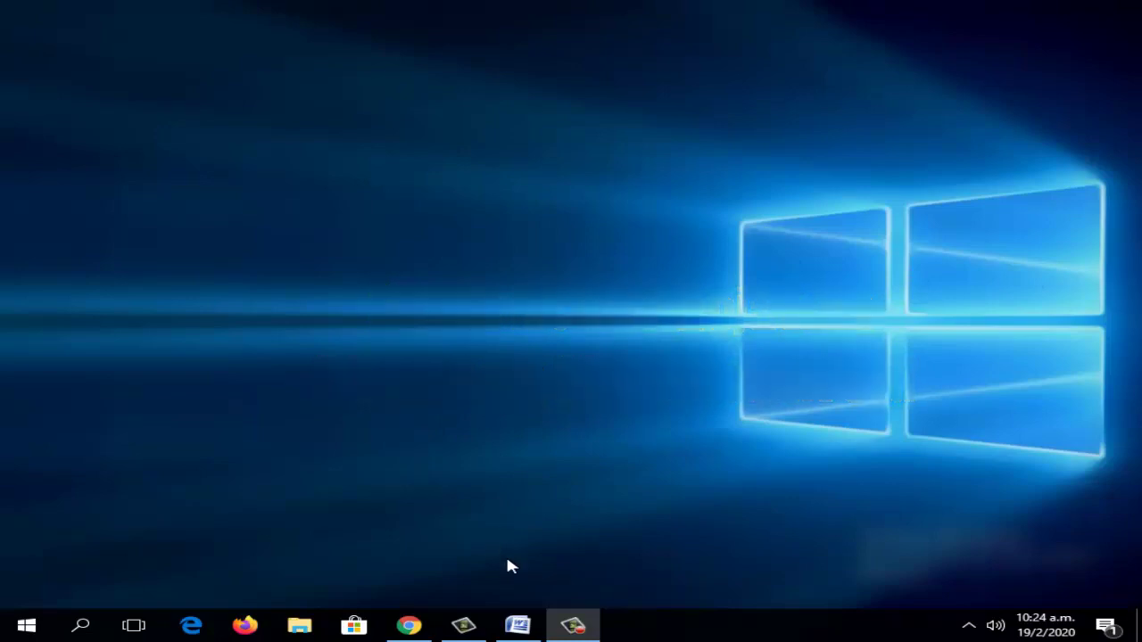
- Bring up the Word window and scan all eight pages for blank ones, ending near page 4
click(518, 625)
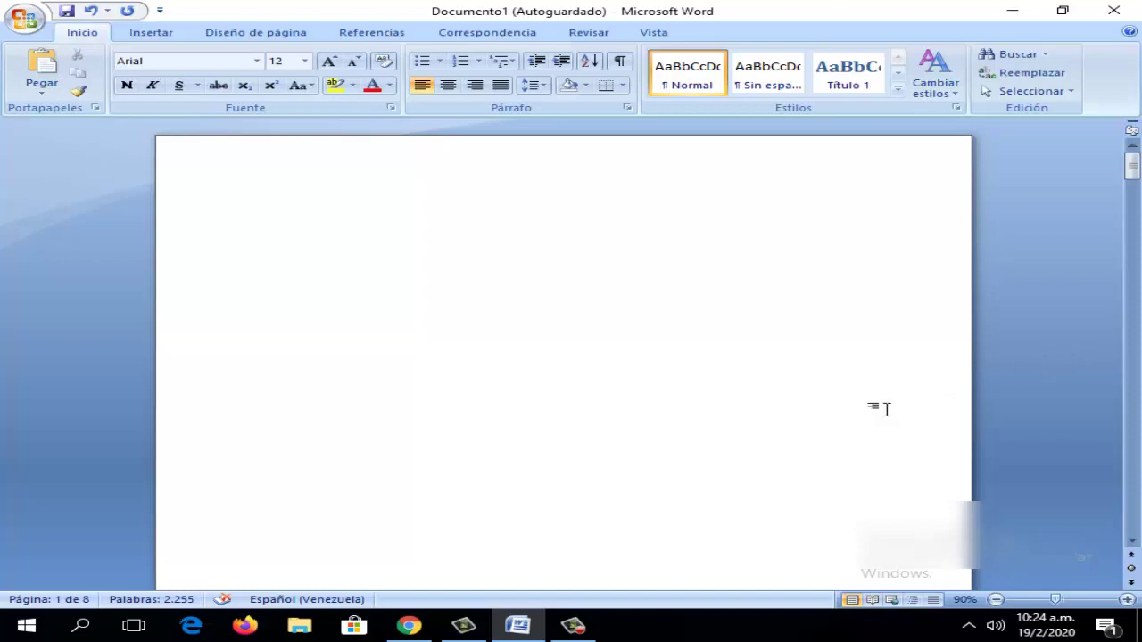
ctrl+scroll(886, 410, down, 2)
ctrl+scroll(886, 409, down, 2)
ctrl+scroll(879, 415, down, 1)
ctrl+scroll(876, 418, down, 1)
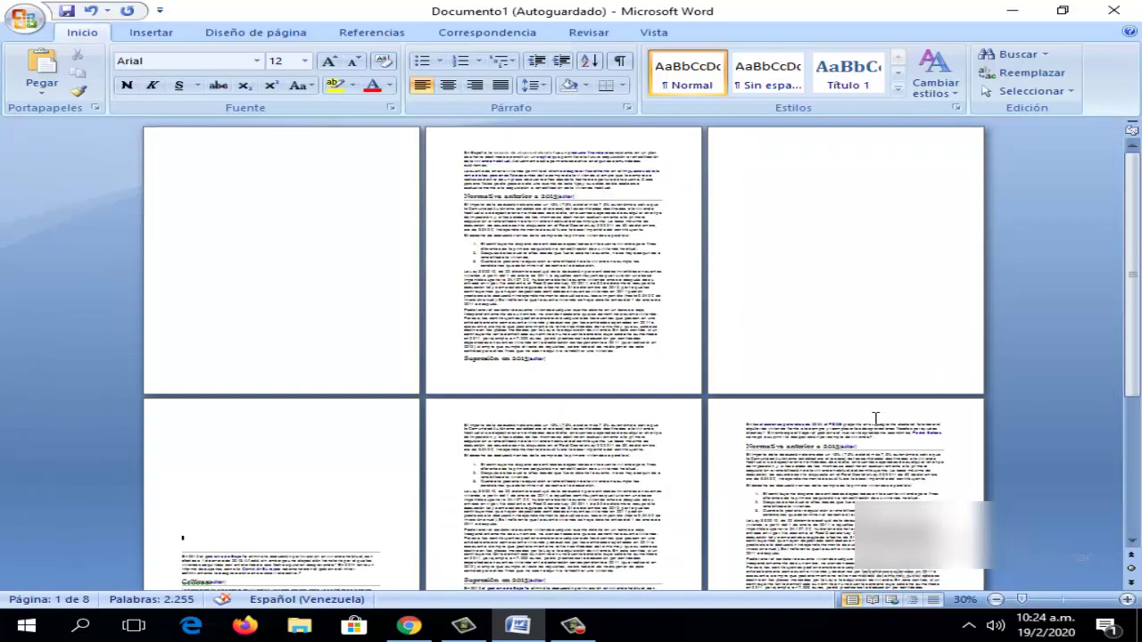
ctrl+scroll(877, 418, down, 1)
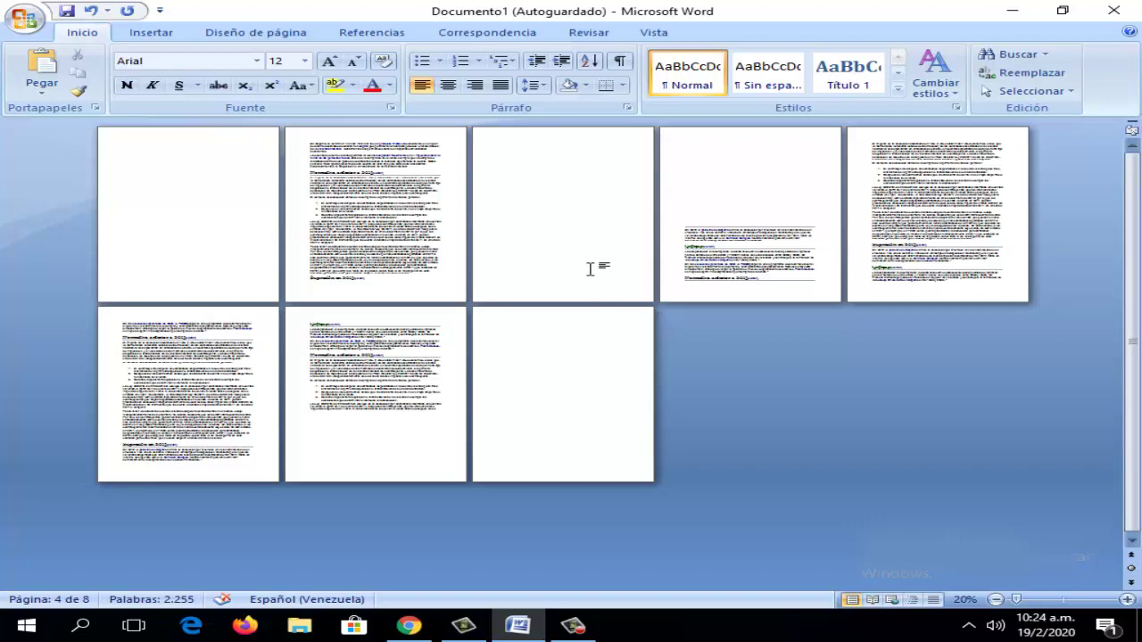
ctrl+scroll(598, 283, up, 5)
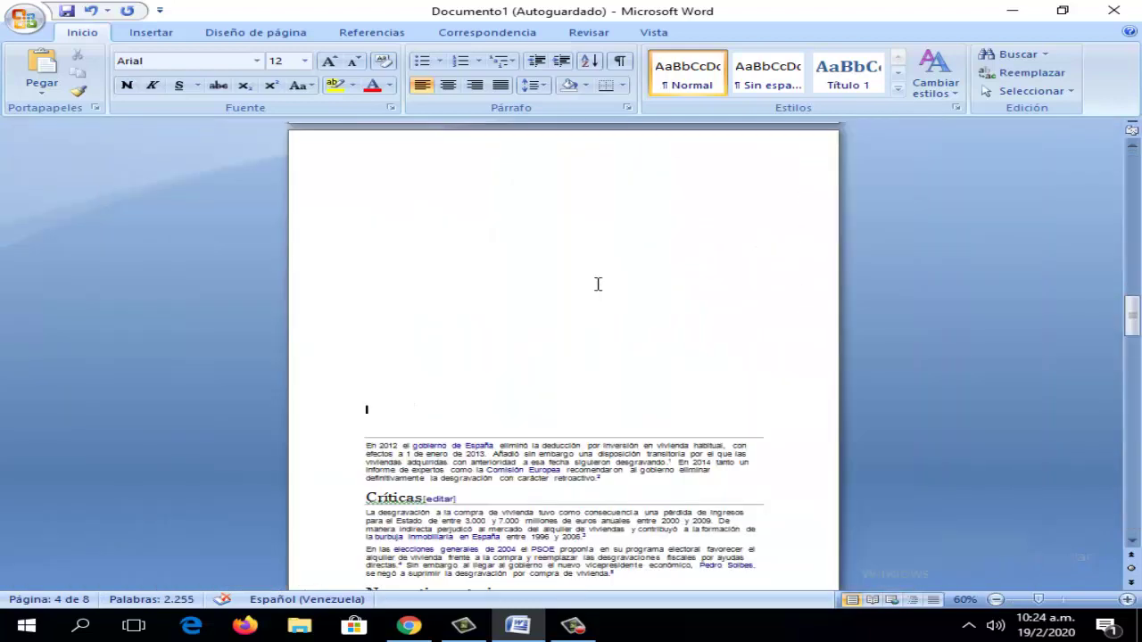
drag(1129, 323, 1131, 168)
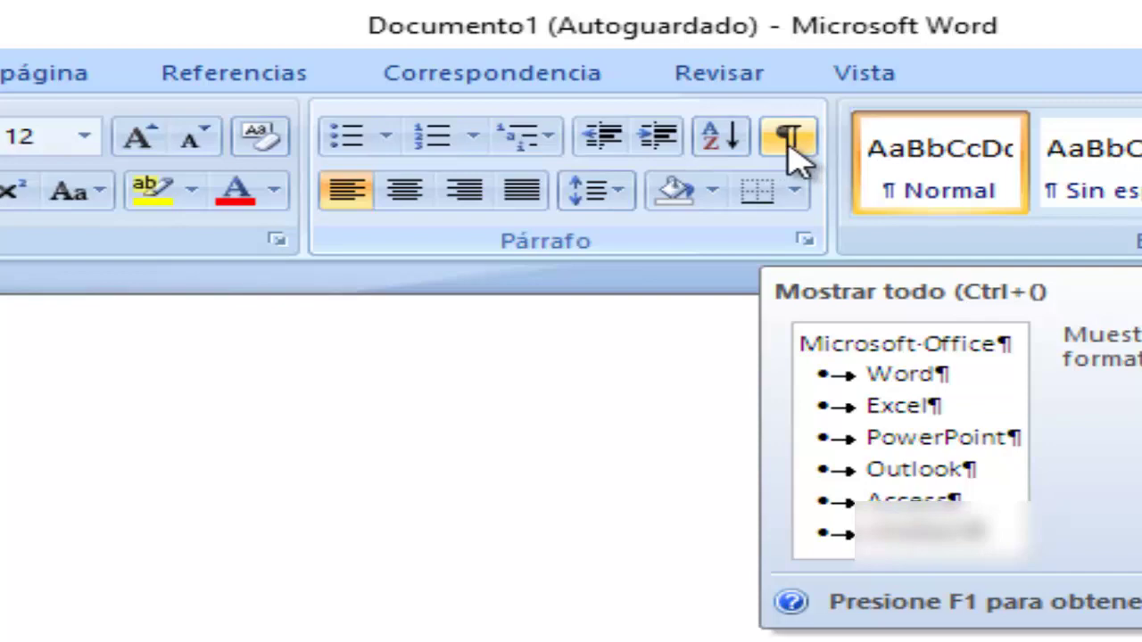
- Turn on formatting marks and scroll down to spot the Salto de página breaks
click(788, 145)
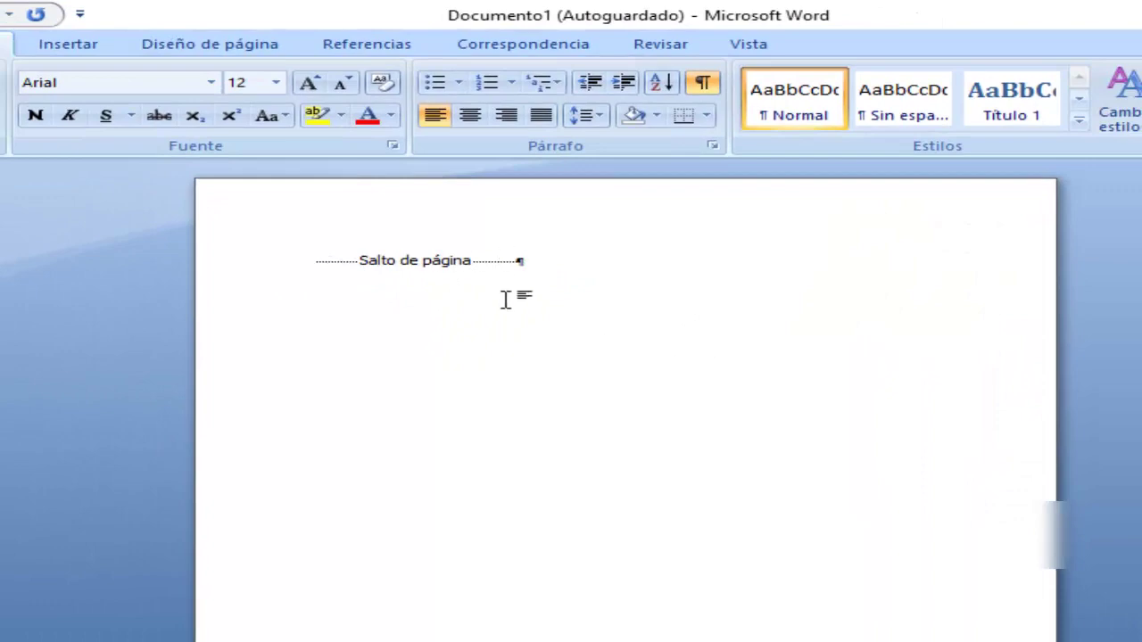
scroll(574, 364, down, 5)
scroll(574, 364, down, 4)
scroll(574, 364, down, 5)
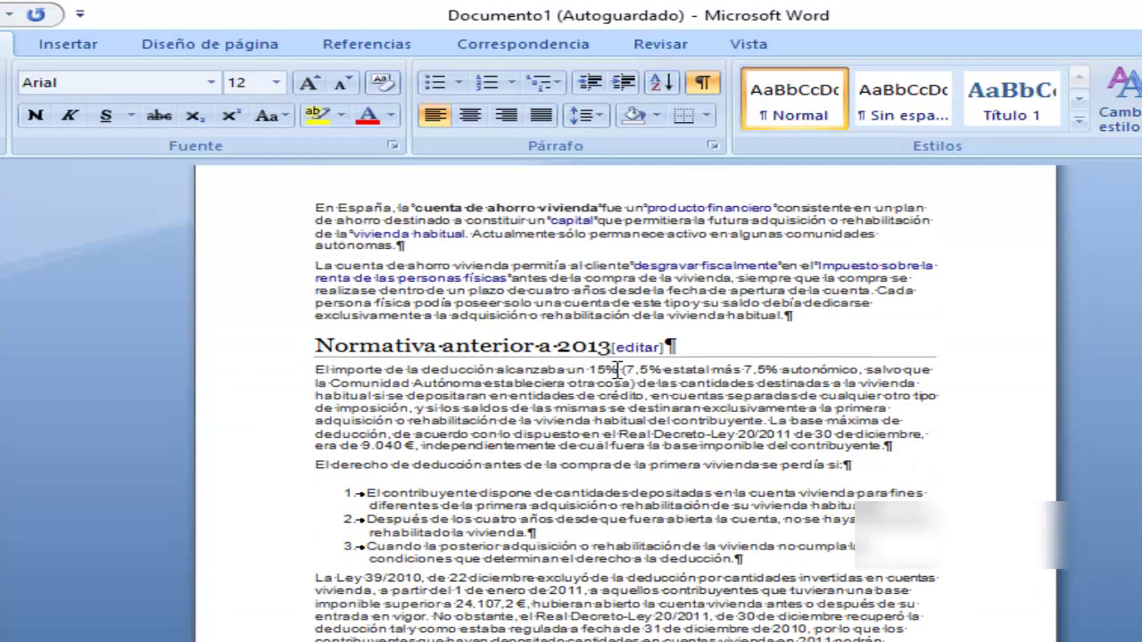
scroll(683, 346, down, 3)
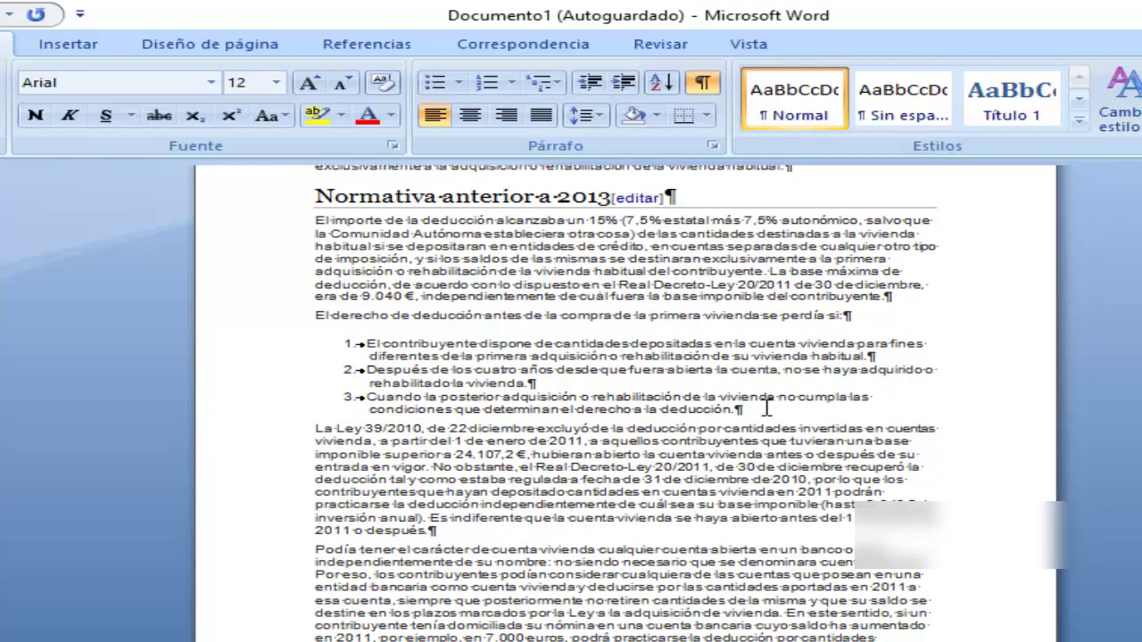
scroll(669, 482, down, 4)
scroll(642, 516, down, 5)
scroll(642, 515, down, 3)
- Scroll back to the page holding only a page break after 'Supresión en 2013'
scroll(642, 509, up, 5)
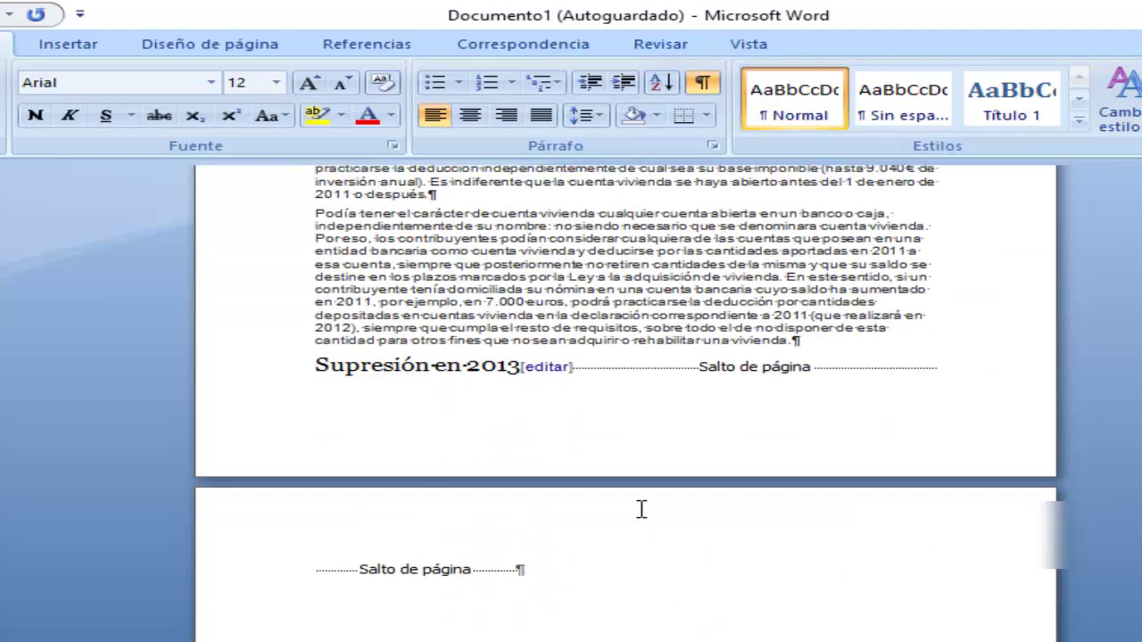
scroll(642, 513, down, 5)
scroll(684, 538, down, 3)
scroll(683, 541, up, 7)
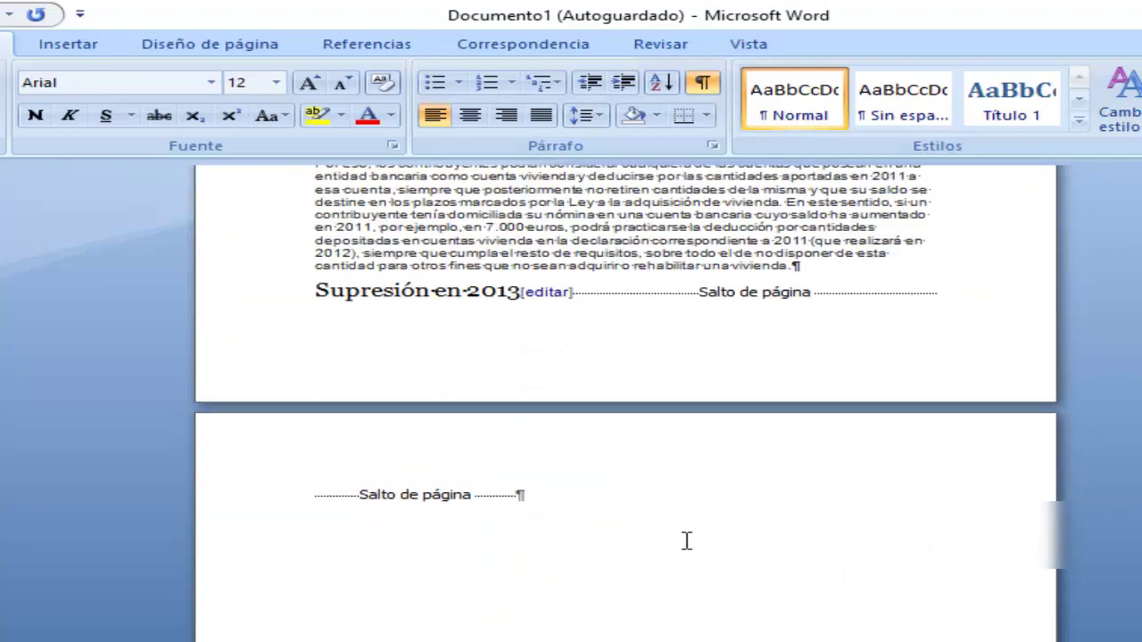
scroll(686, 542, up, 5)
scroll(686, 542, up, 10)
scroll(686, 541, up, 4)
scroll(684, 538, up, 8)
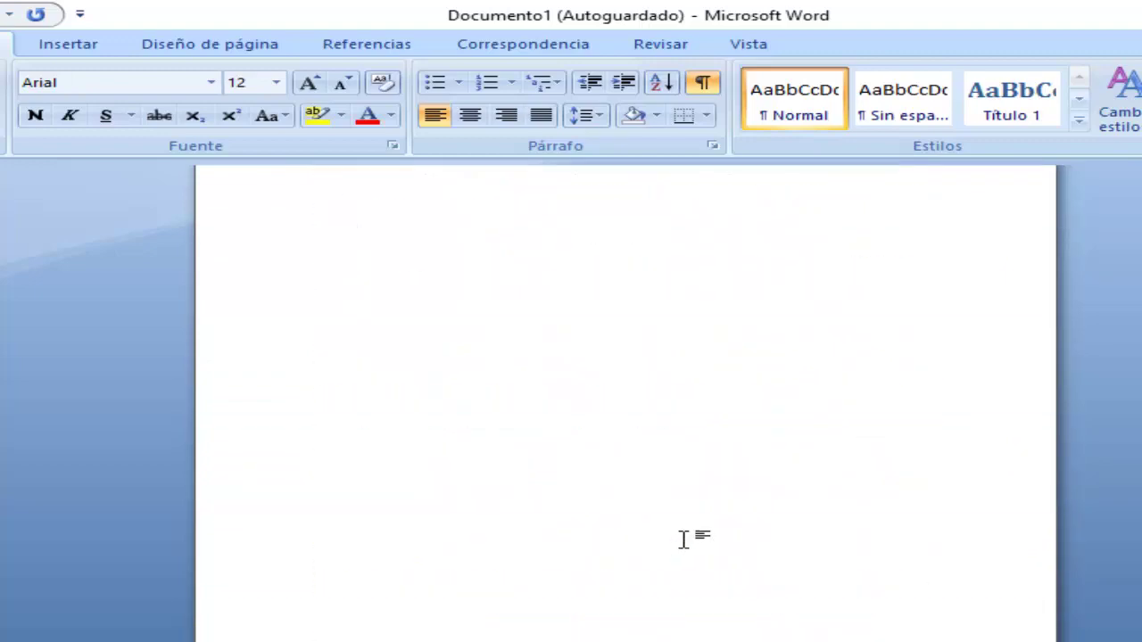
scroll(629, 524, up, 8)
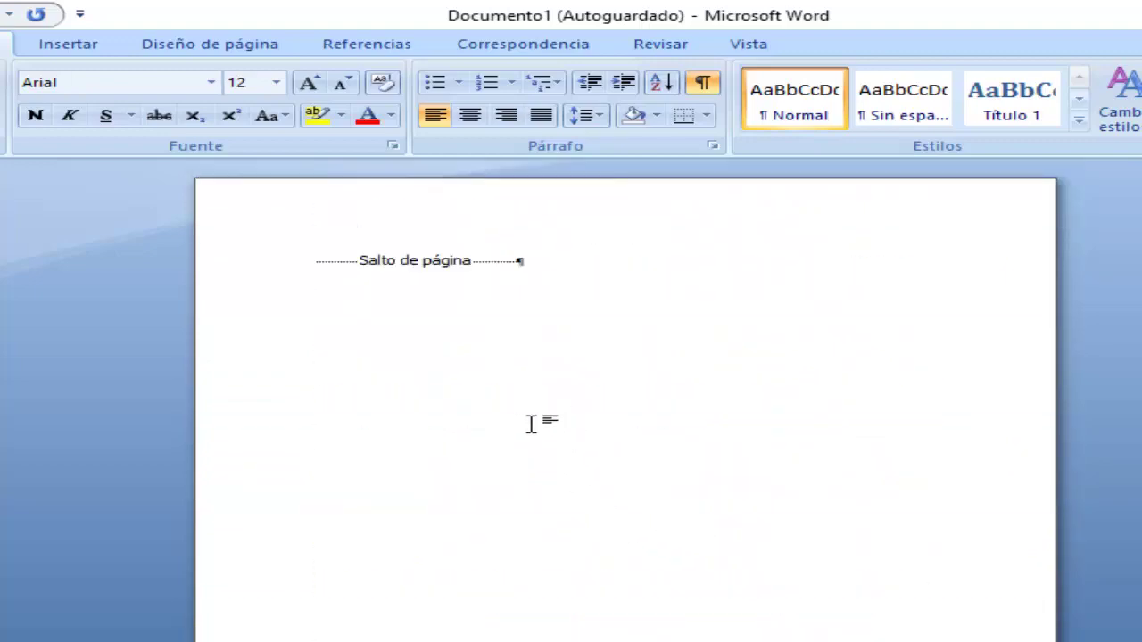
scroll(553, 384, down, 5)
scroll(553, 383, up, 5)
- Delete the lone page break on the blank page so the article text moves up
drag(484, 268, 248, 281)
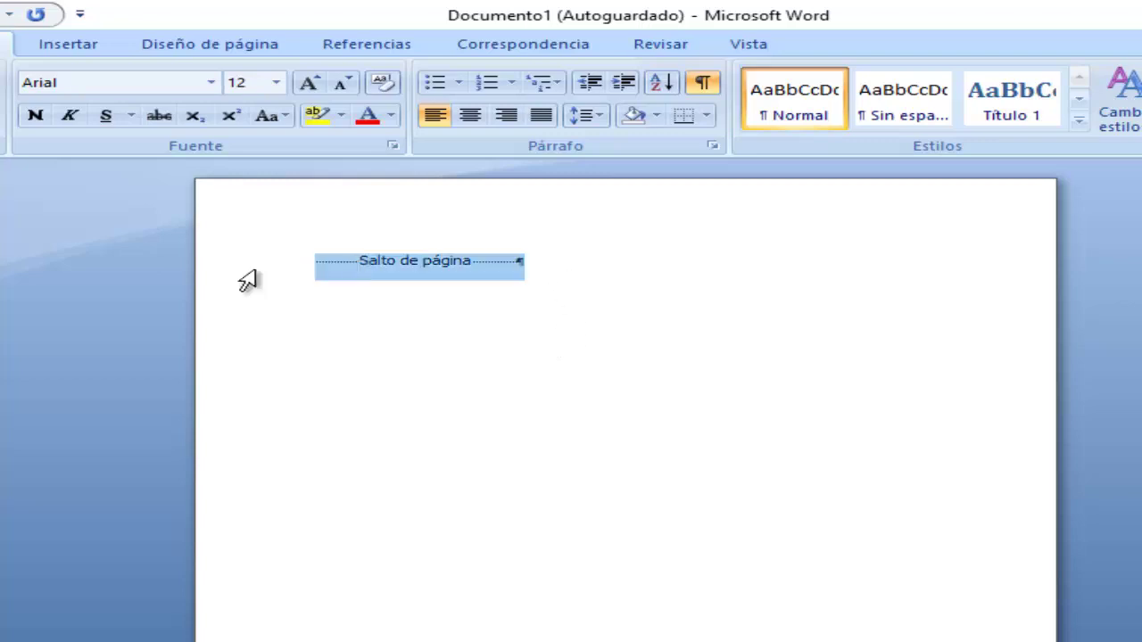
click(425, 482)
key(BackSpace)
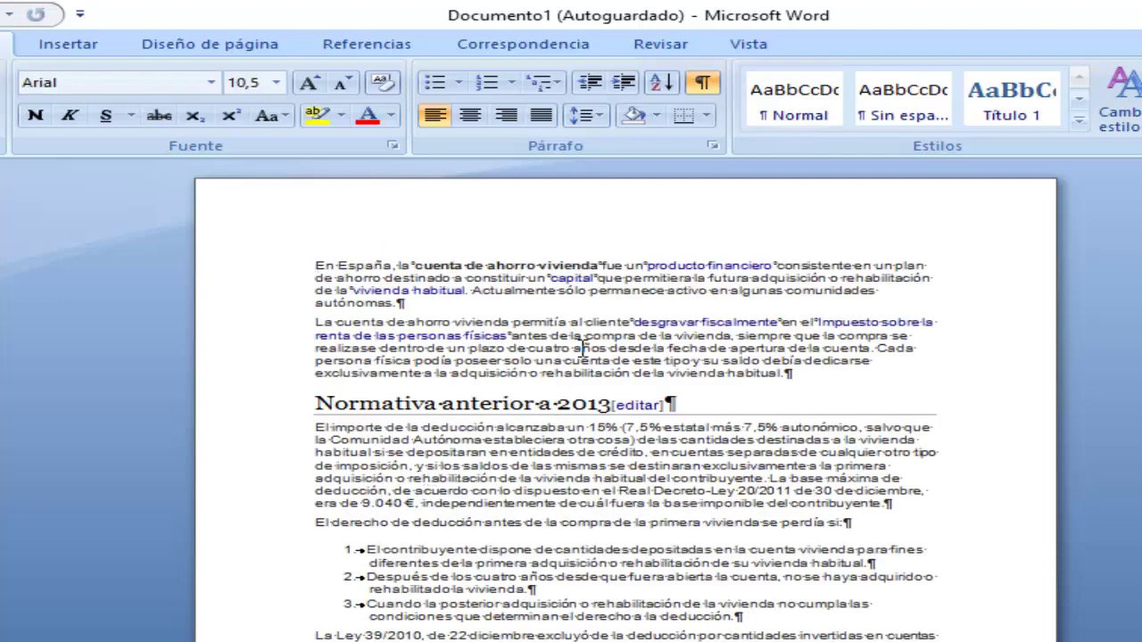
scroll(584, 346, down, 2)
scroll(584, 346, down, 10)
scroll(584, 348, down, 5)
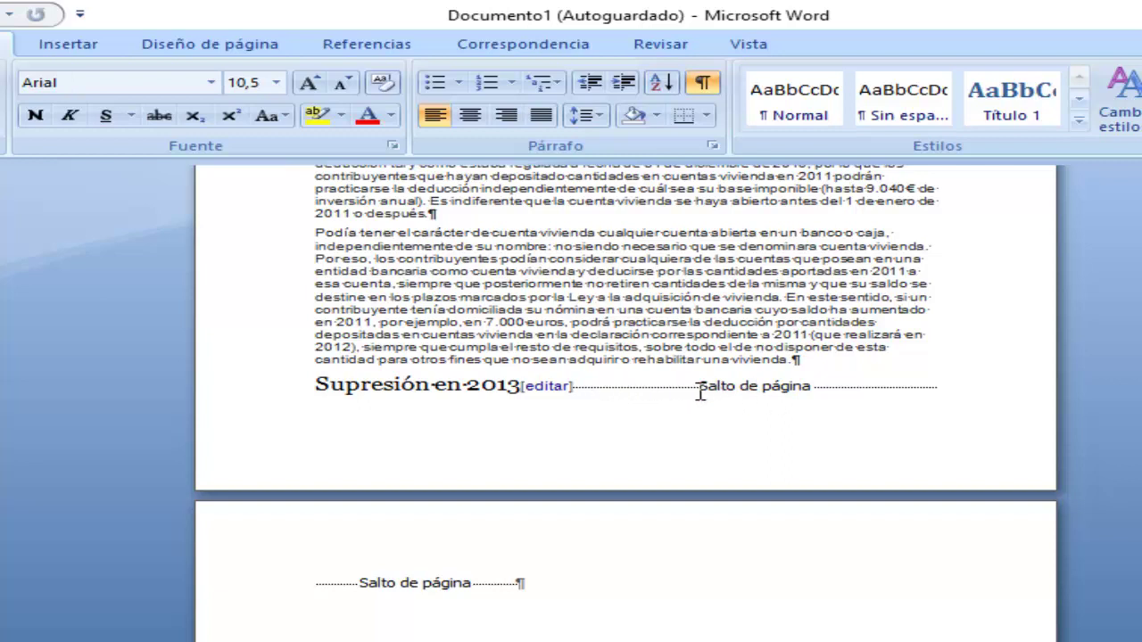
- Delete the page break on page two after the 'Supresión en 2013' heading
click(547, 581)
click(243, 594)
key(Delete)
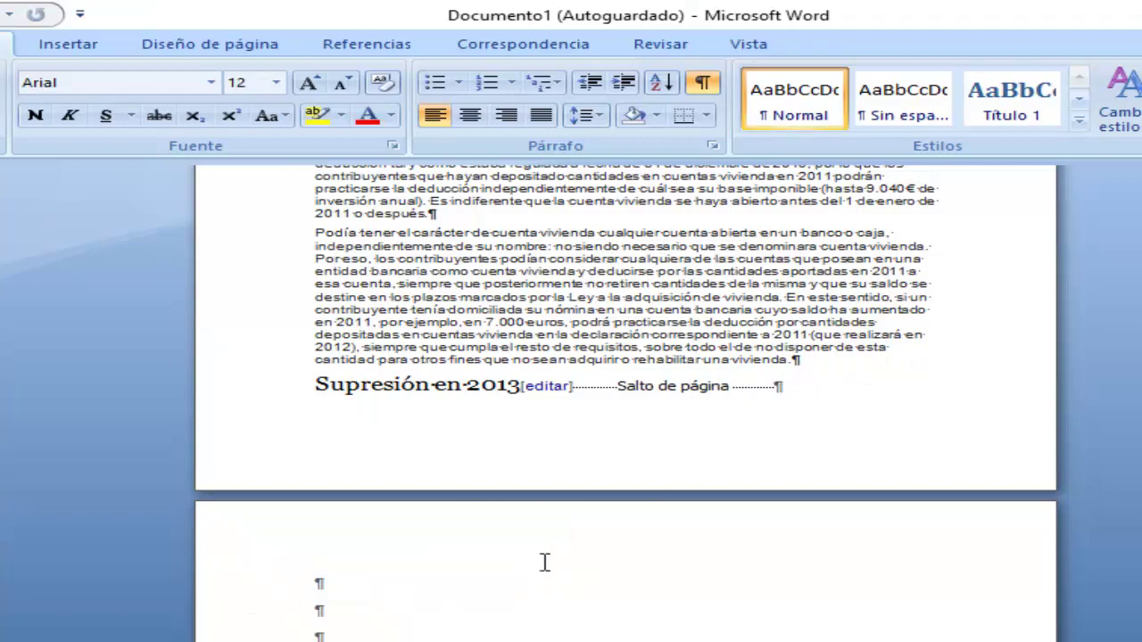
- Remove the run of empty paragraphs on page two so the section text follows directly
scroll(562, 549, down, 1)
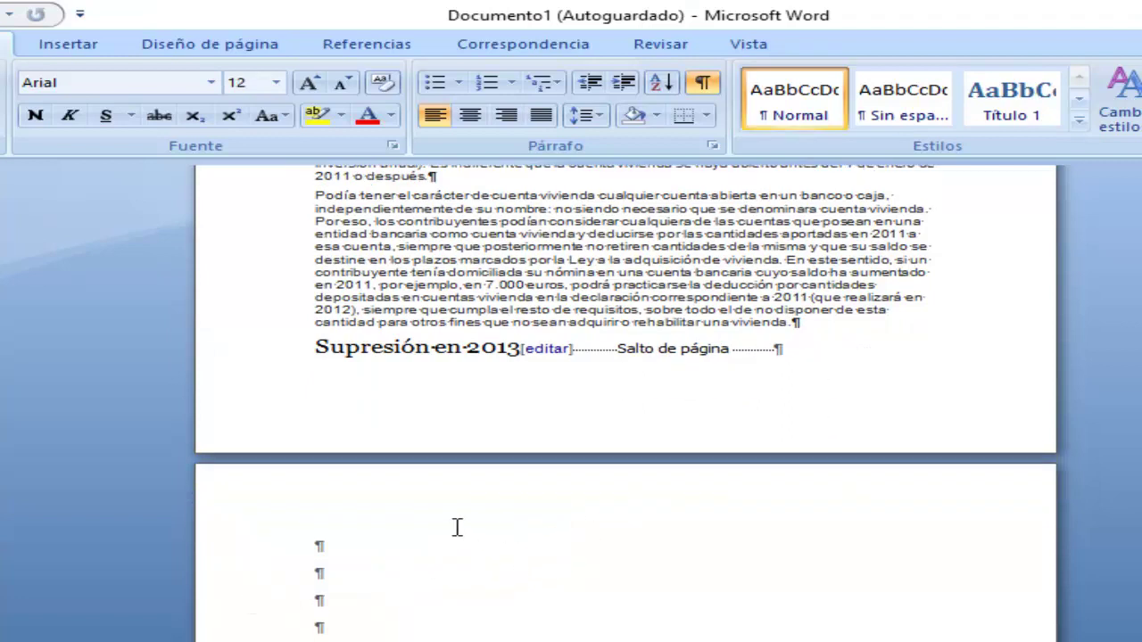
scroll(357, 562, down, 2)
scroll(295, 549, down, 2)
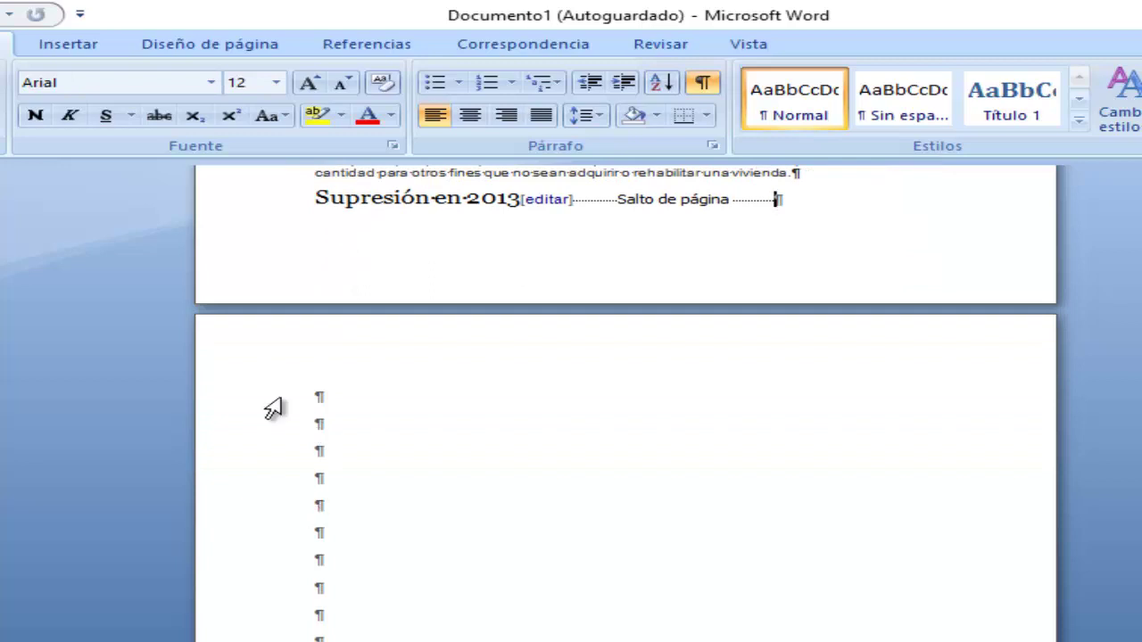
scroll(276, 412, down, 2)
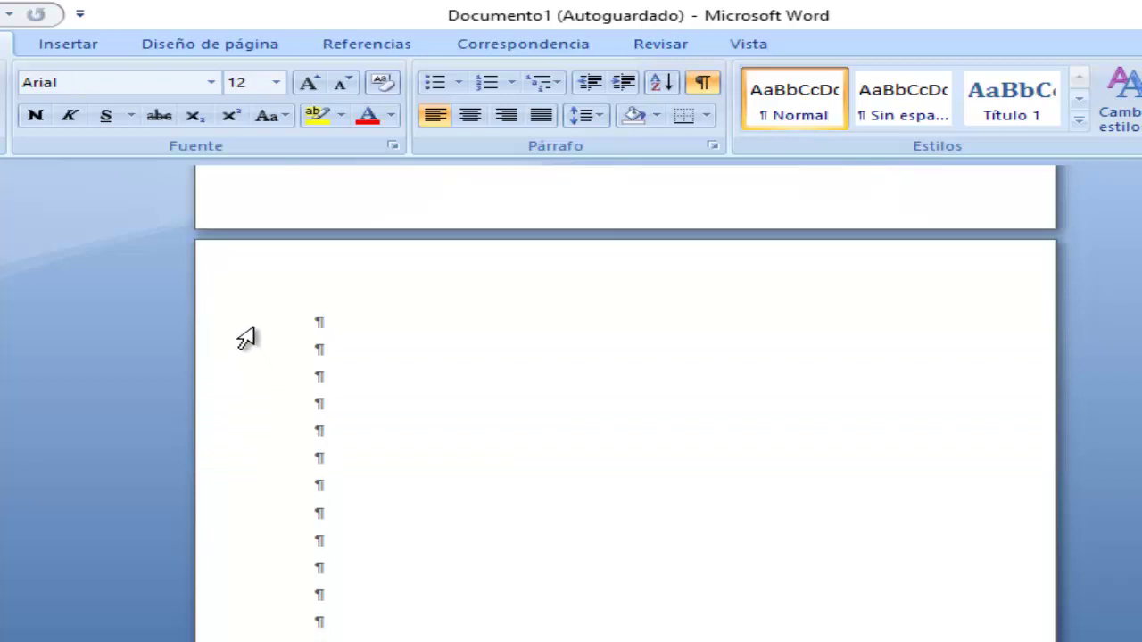
drag(229, 319, 248, 639)
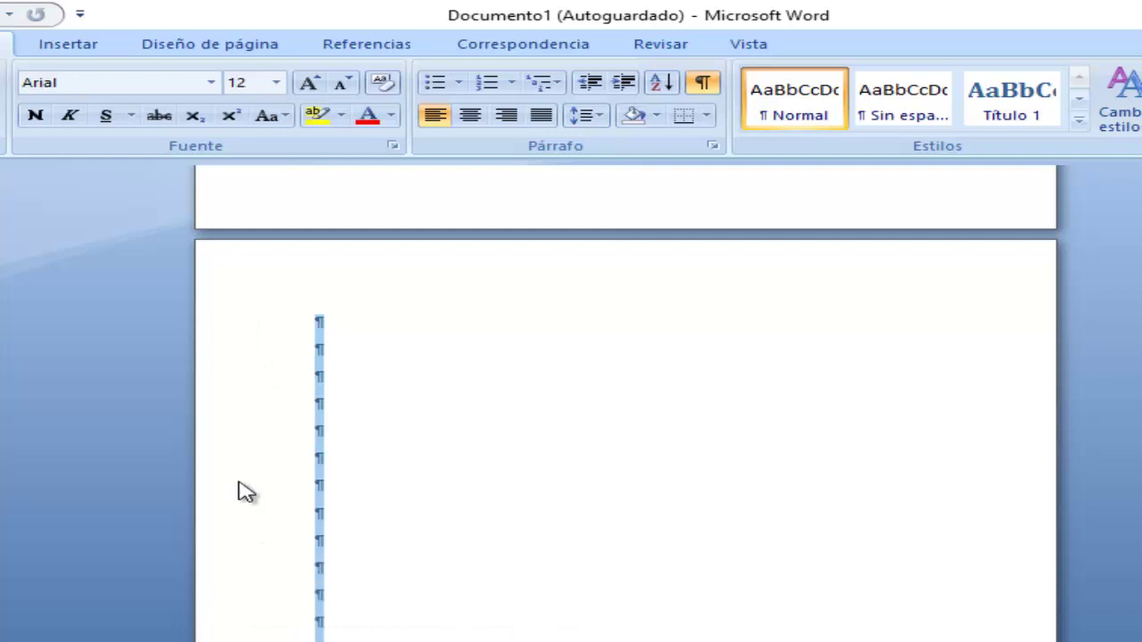
key(ctrl+v)
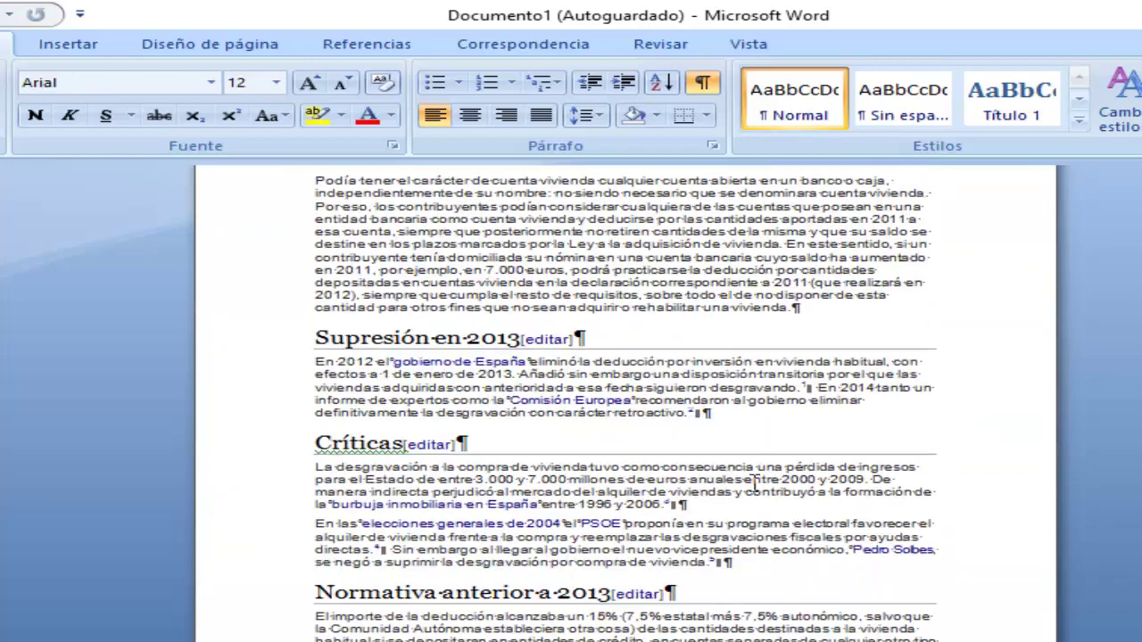
- Delete the remaining lone page break and the empty paragraph on the last page
click(255, 518)
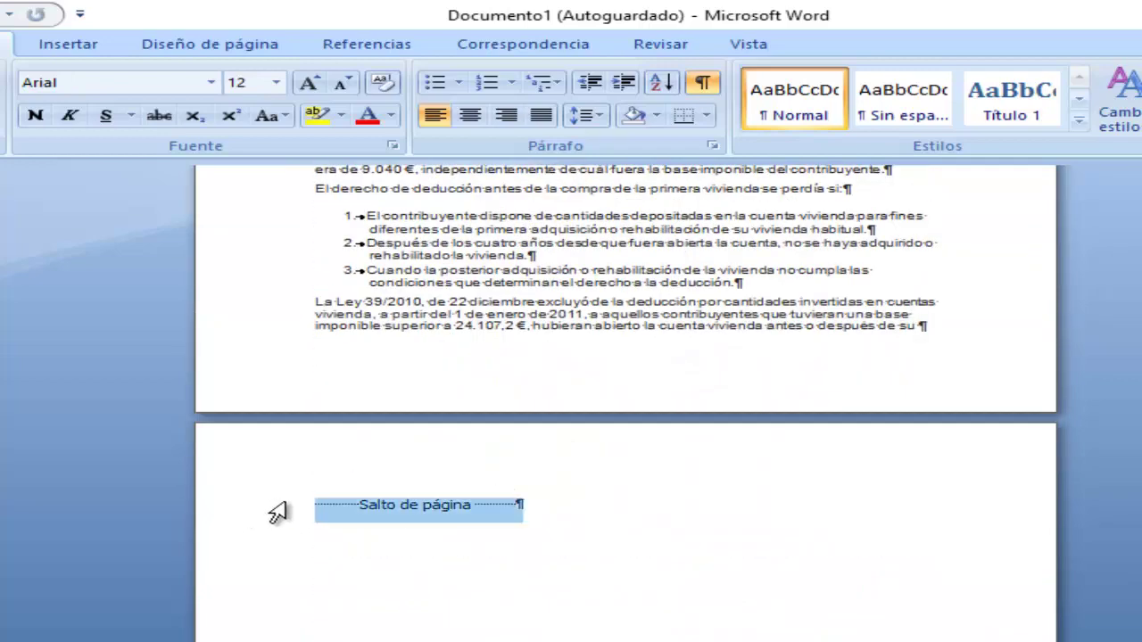
key(Delete)
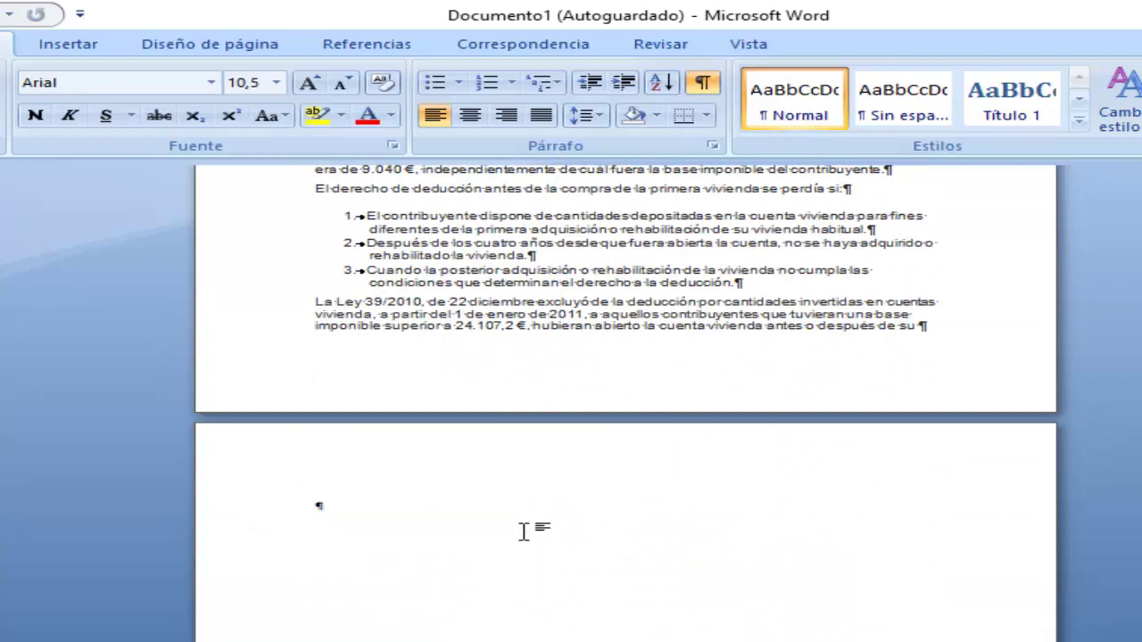
click(413, 511)
key(BackSpace)
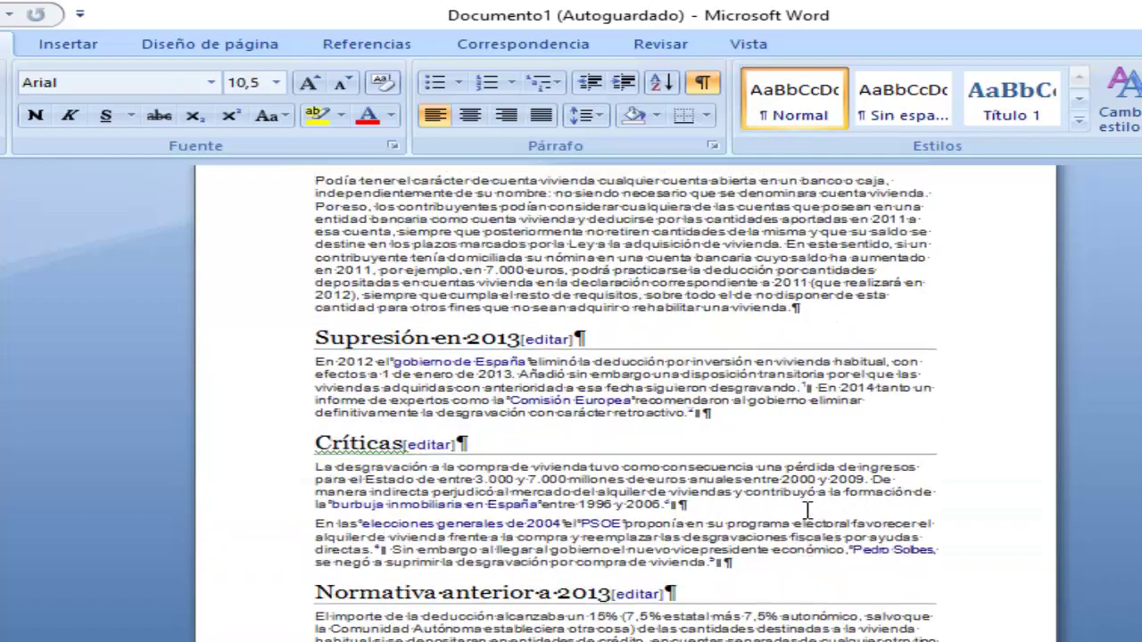
- Review the merged text and insert a page break with Ctrl+Enter
ctrl+scroll(814, 522, down, 2)
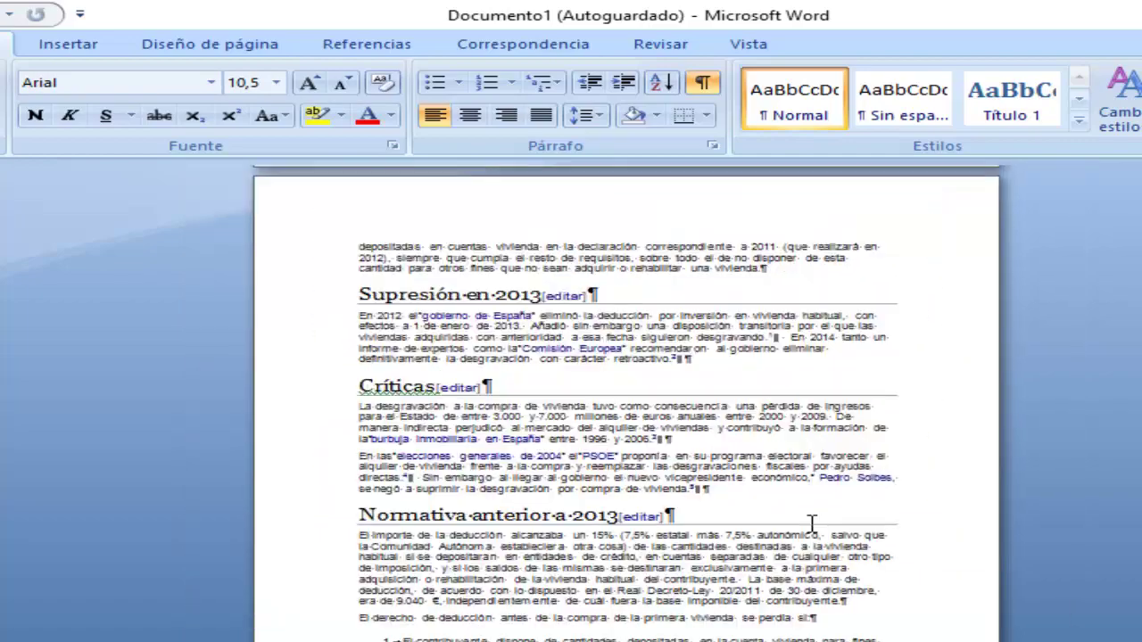
ctrl+scroll(813, 522, down, 3)
ctrl+scroll(809, 524, down, 2)
ctrl+scroll(811, 527, up, 2)
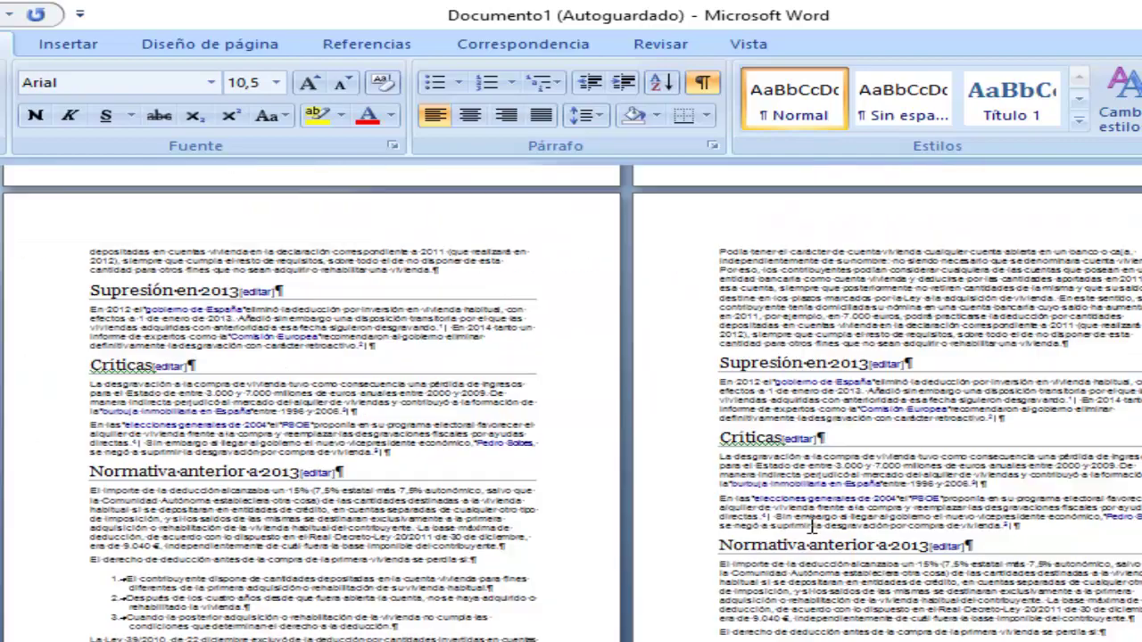
ctrl+scroll(810, 527, up, 2)
ctrl+scroll(812, 524, down, 1)
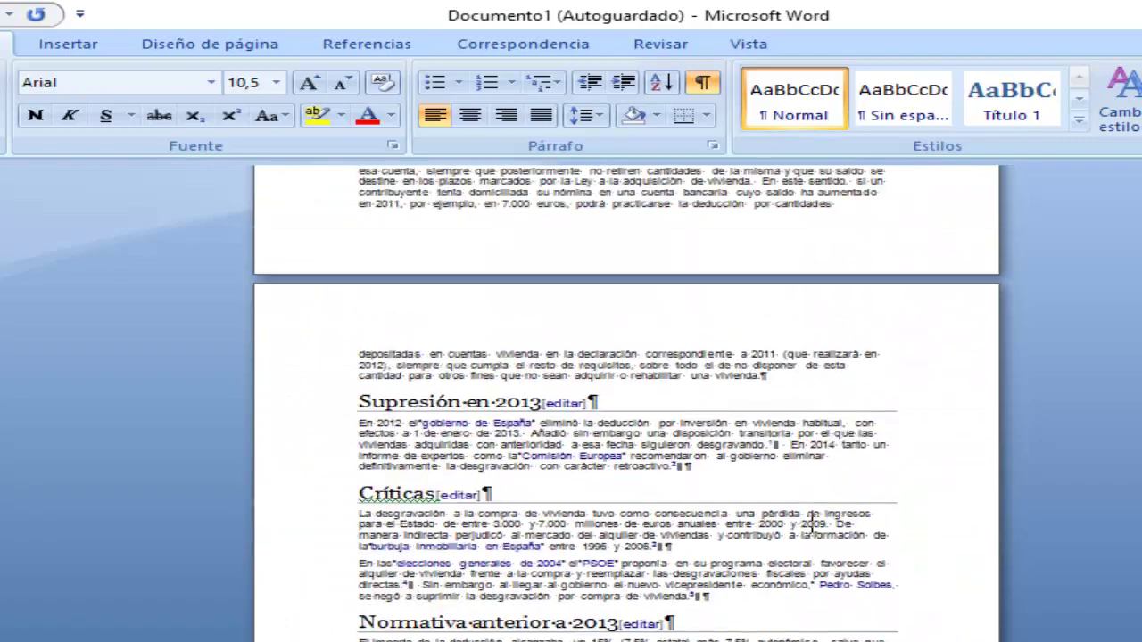
key(ctrl+Return)
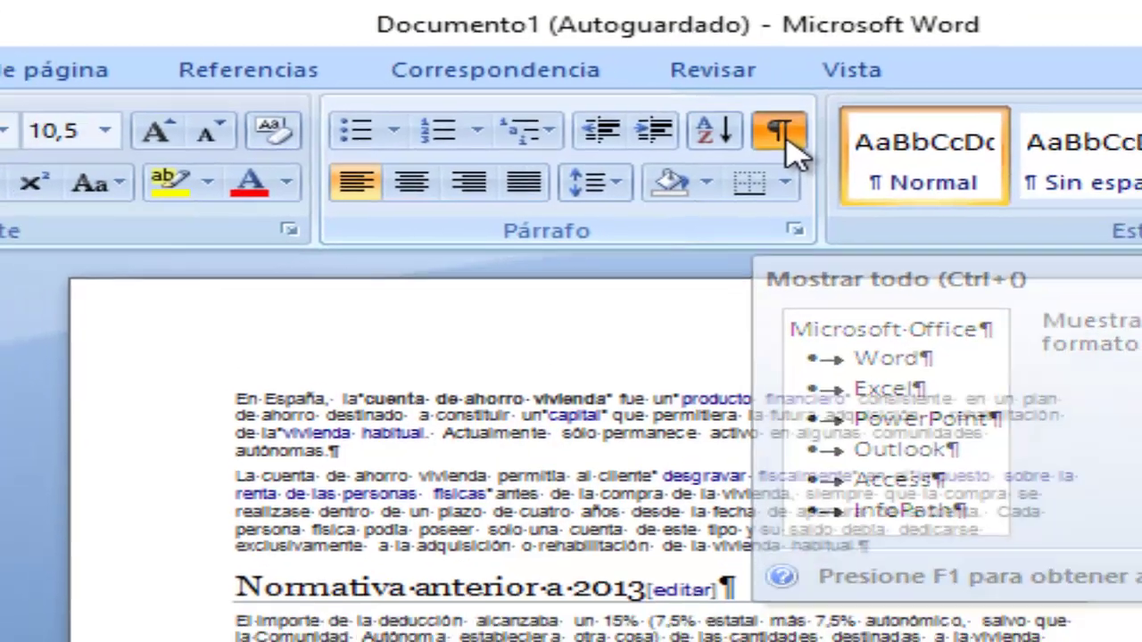
- Turn formatting marks off and scroll through the four continuous text pages
click(797, 144)
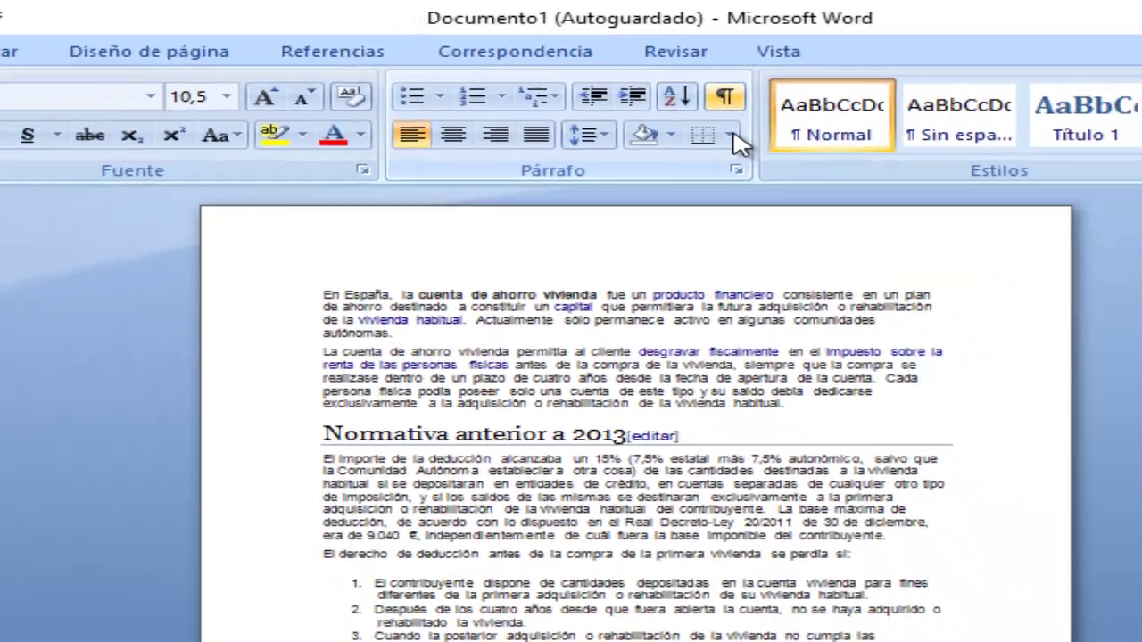
scroll(790, 371, down, 5)
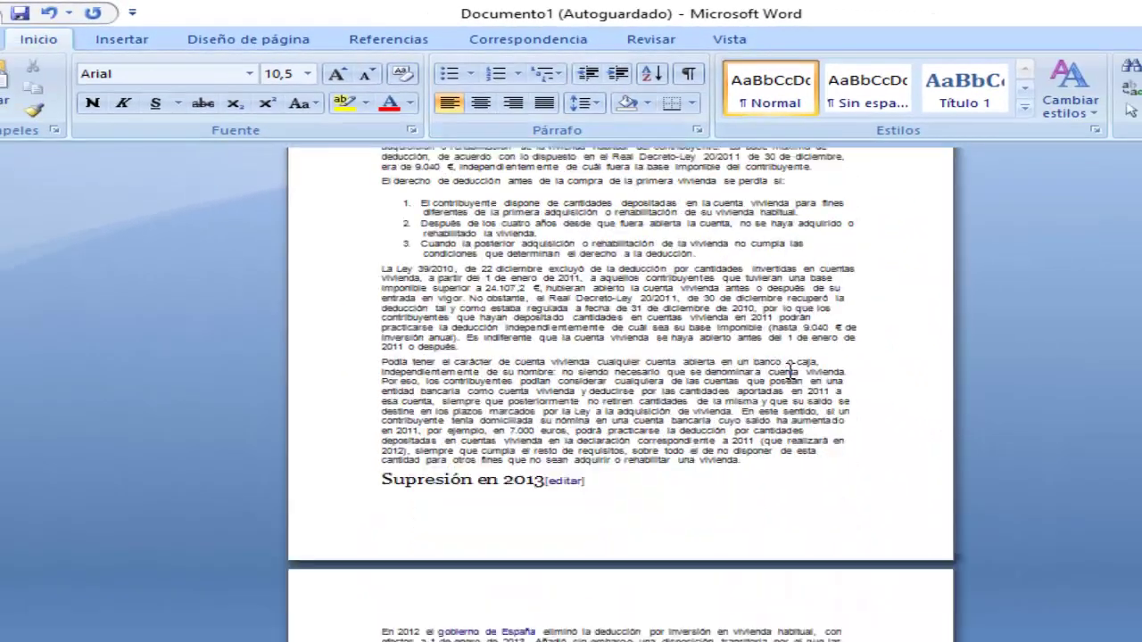
scroll(791, 370, down, 8)
scroll(790, 370, down, 5)
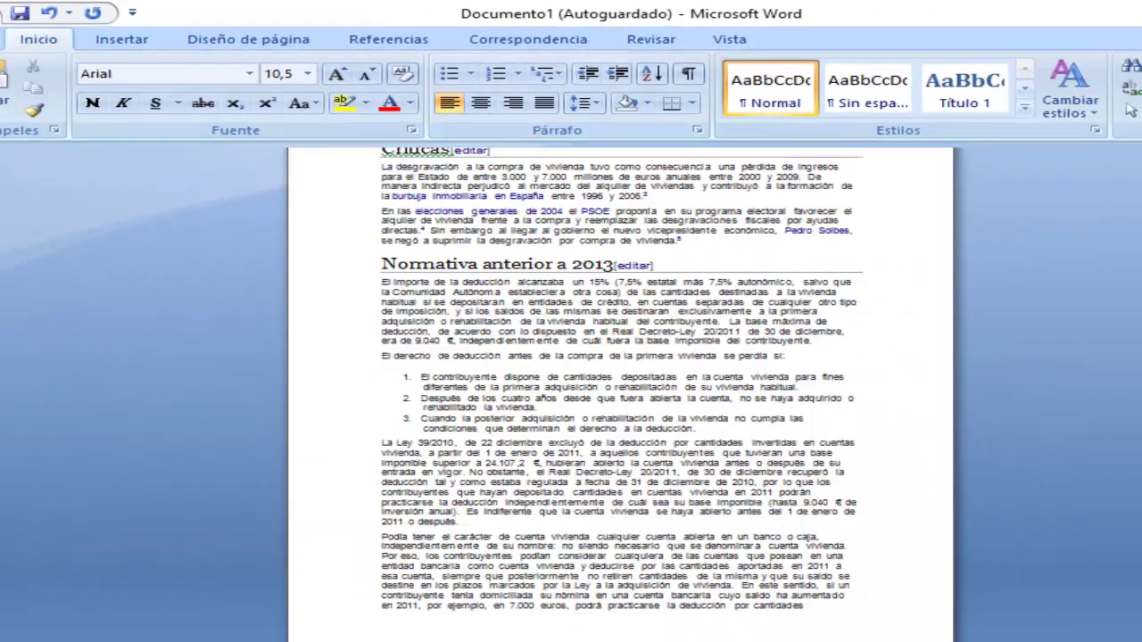
ctrl+scroll(789, 568, down, 5)
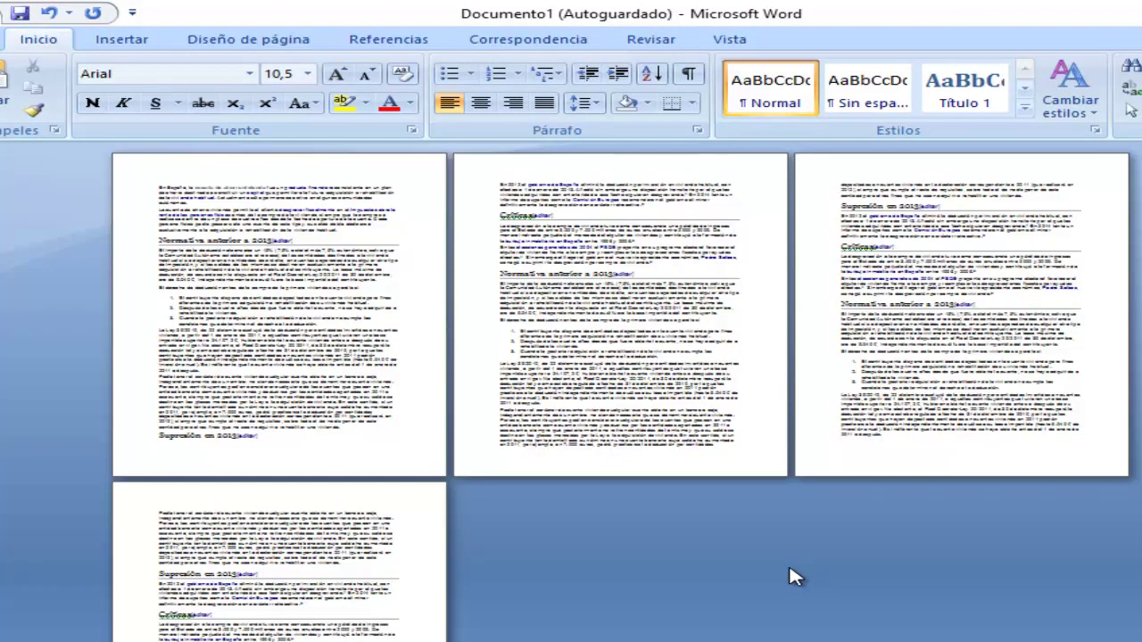